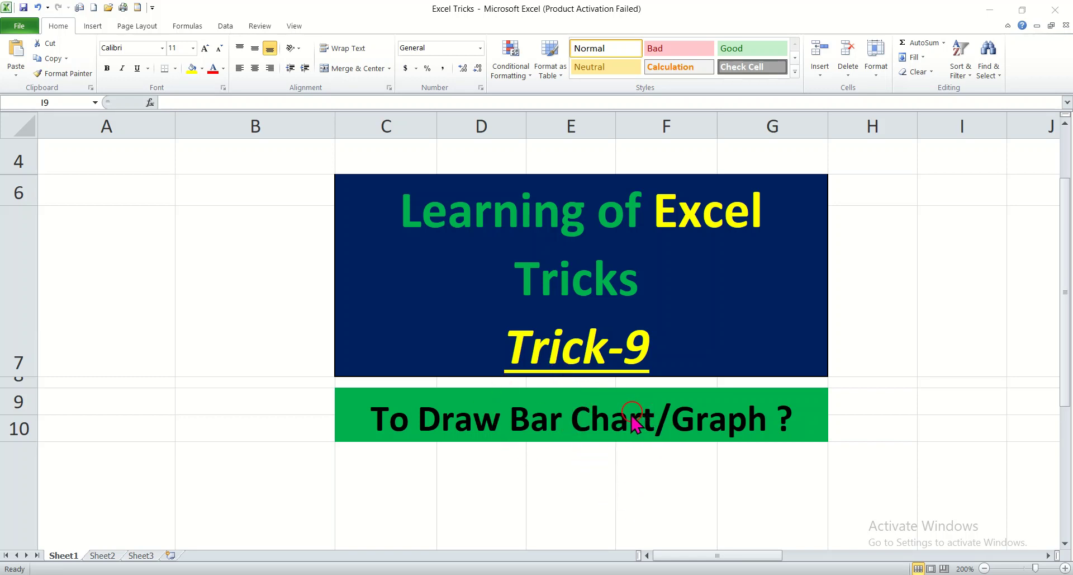
Insert a 100% stacked horizontal cone chart from the Name and Marks Obt columns, cells D13:E18.
{"action": "left_click", "coordinate": [1064, 271]}
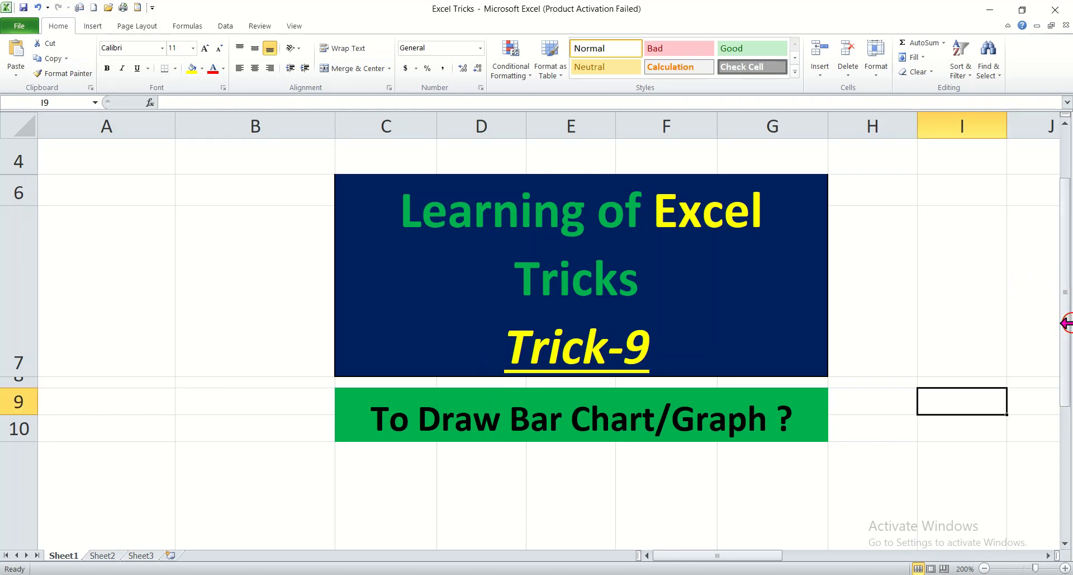
{"action": "left_click_drag", "start_coordinate": [1063, 373], "coordinate": [1066, 526]}
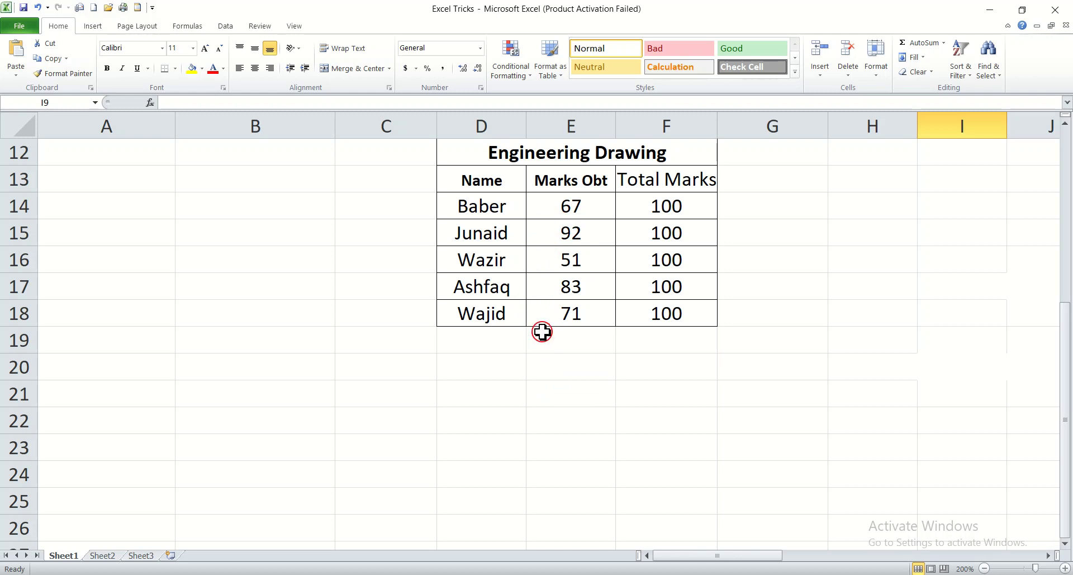
{"action": "left_click_drag", "start_coordinate": [448, 174], "coordinate": [558, 304]}
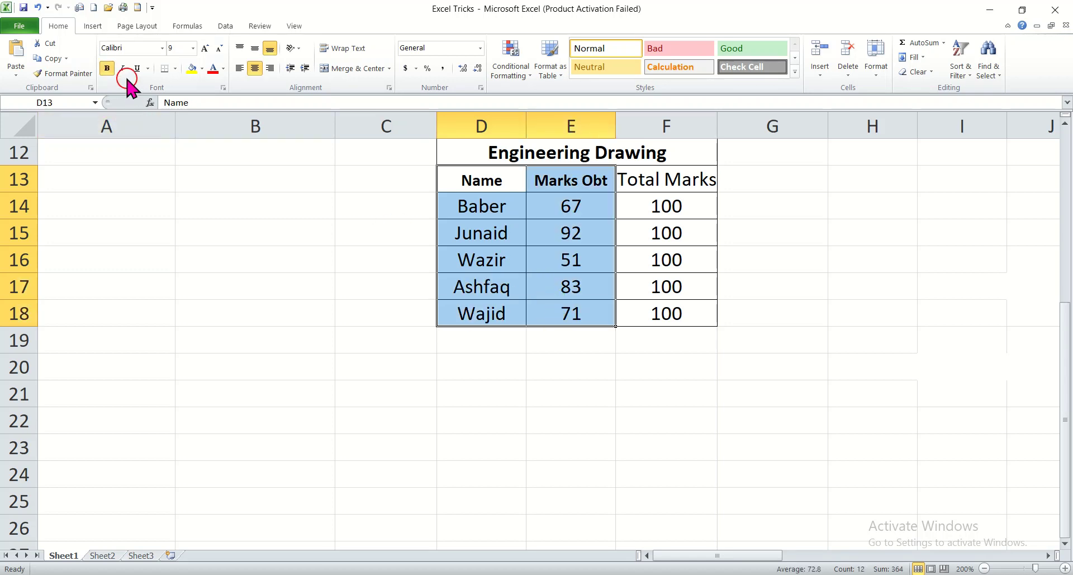
{"action": "left_click", "coordinate": [93, 28]}
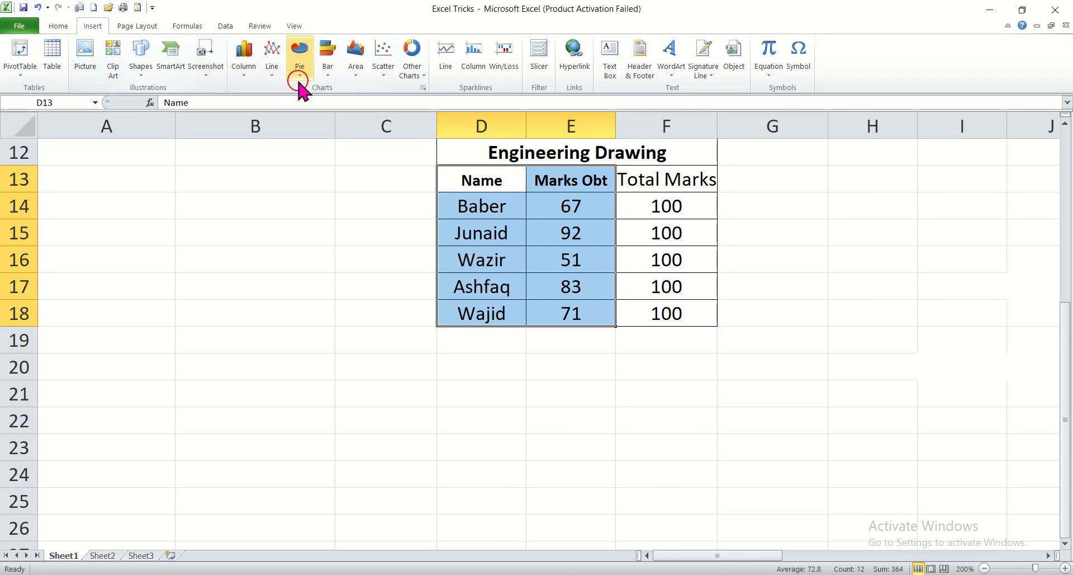
{"action": "left_click", "coordinate": [330, 73]}
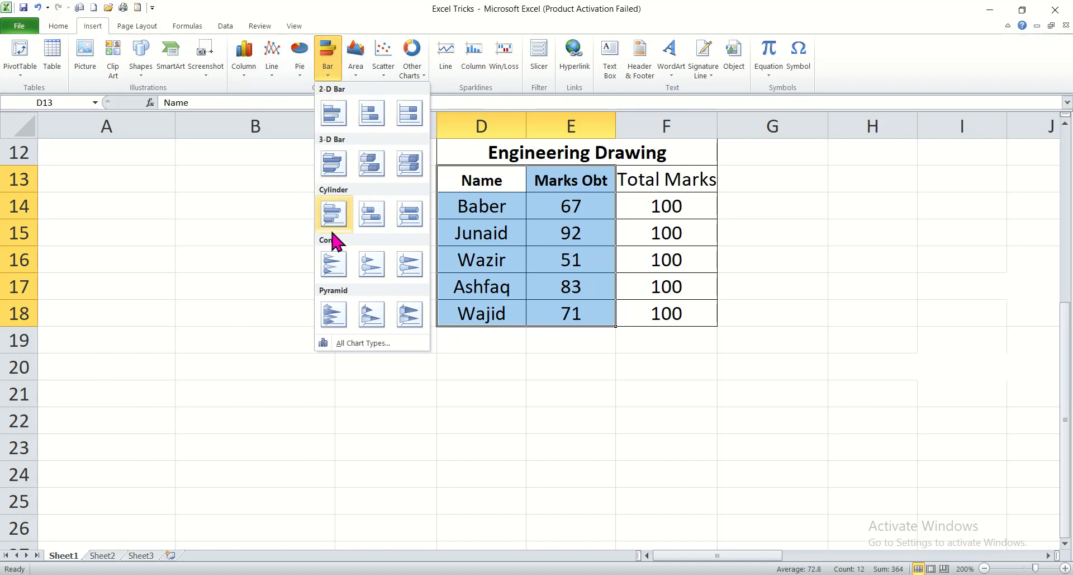
{"action": "left_click", "coordinate": [406, 266]}
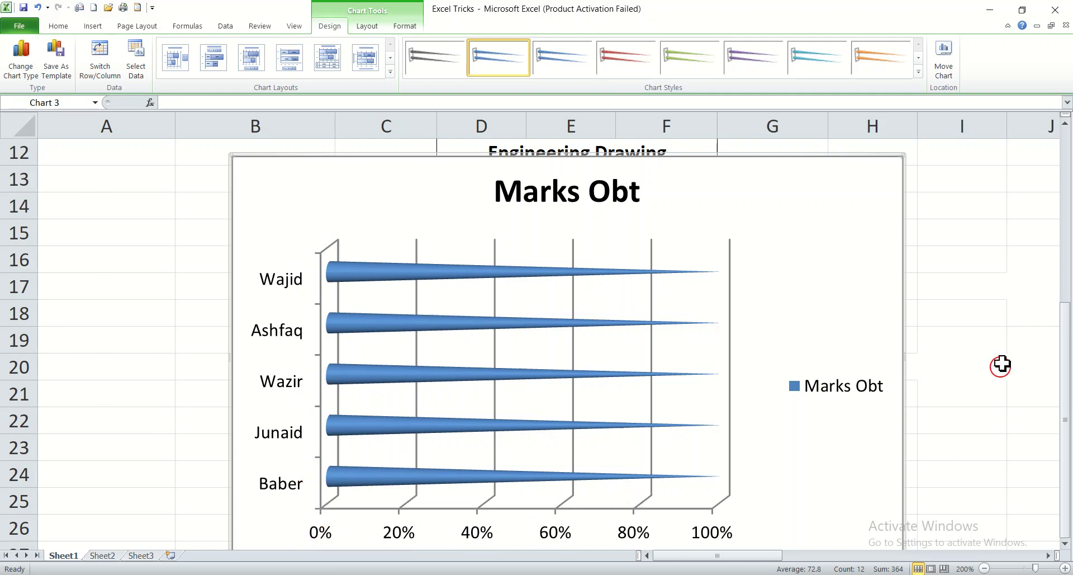
Shrink the cone chart so that its upper edge sits in row 19, just below the marks table.
{"action": "left_click_drag", "start_coordinate": [1065, 334], "coordinate": [1068, 429]}
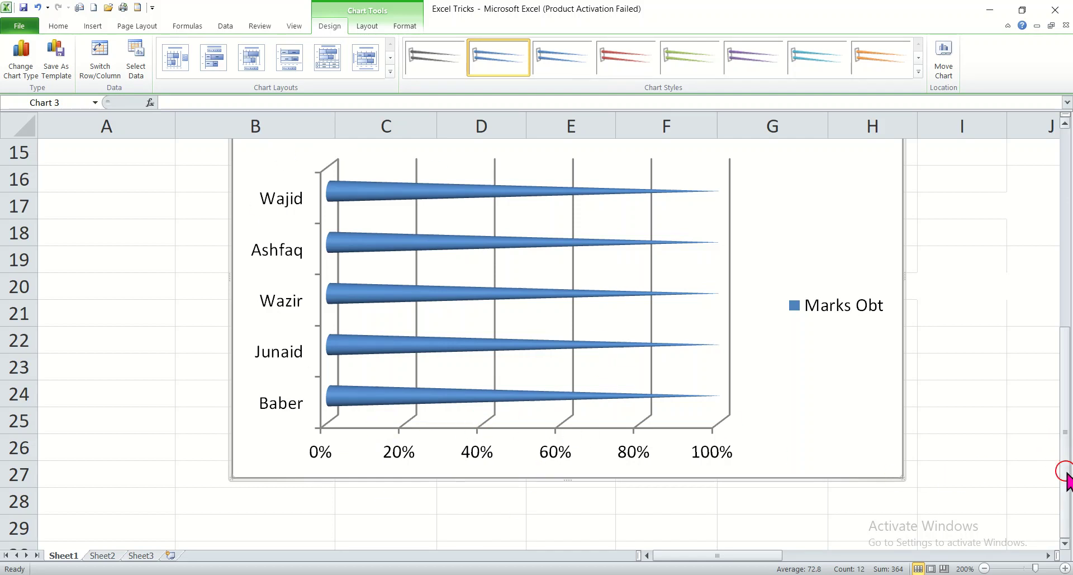
{"action": "left_click_drag", "start_coordinate": [1066, 478], "coordinate": [1063, 424]}
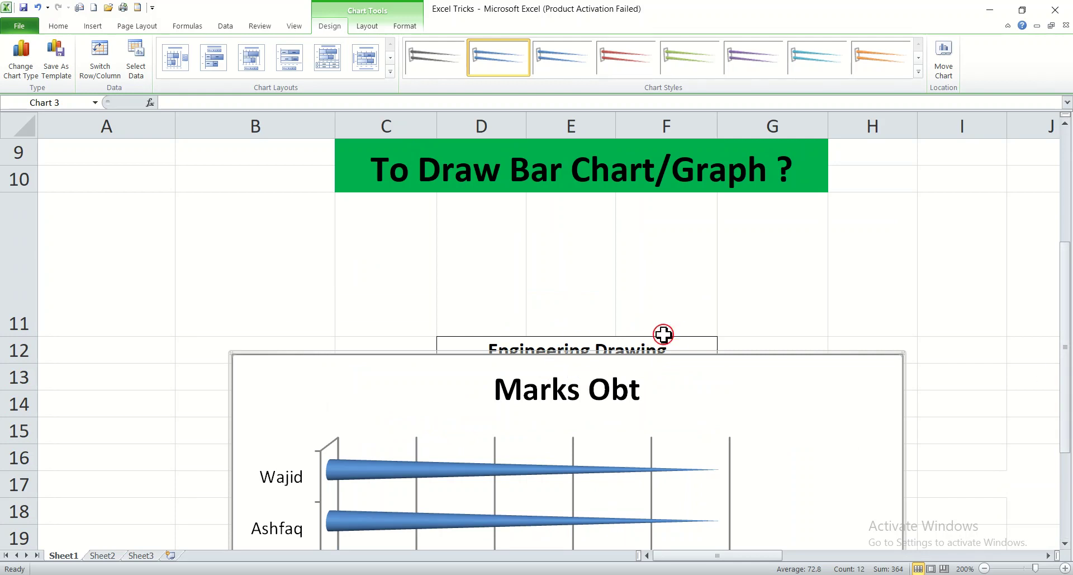
{"action": "left_click_drag", "start_coordinate": [688, 338], "coordinate": [681, 286]}
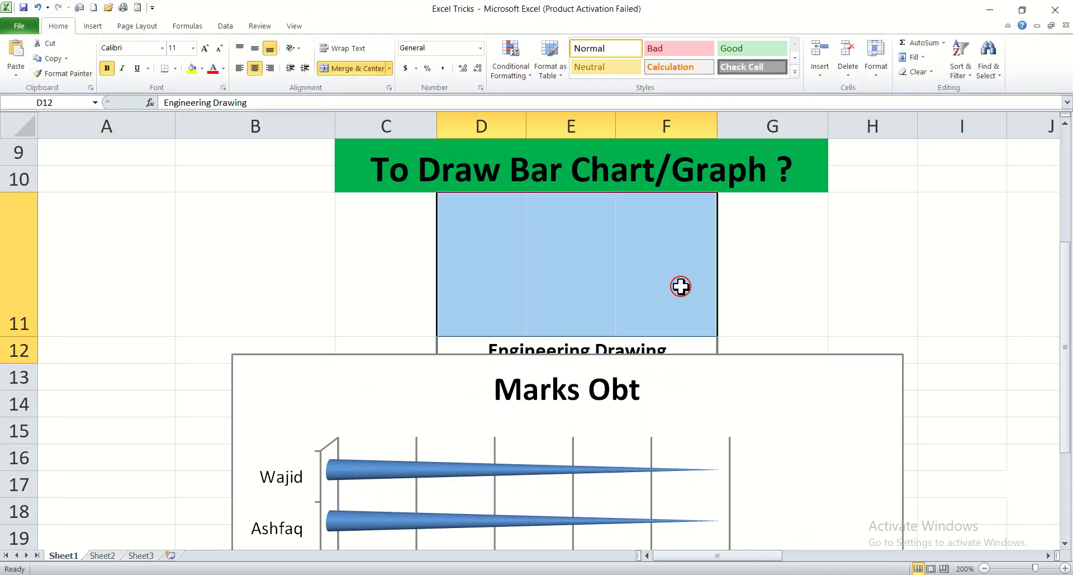
{"action": "left_click", "coordinate": [815, 306]}
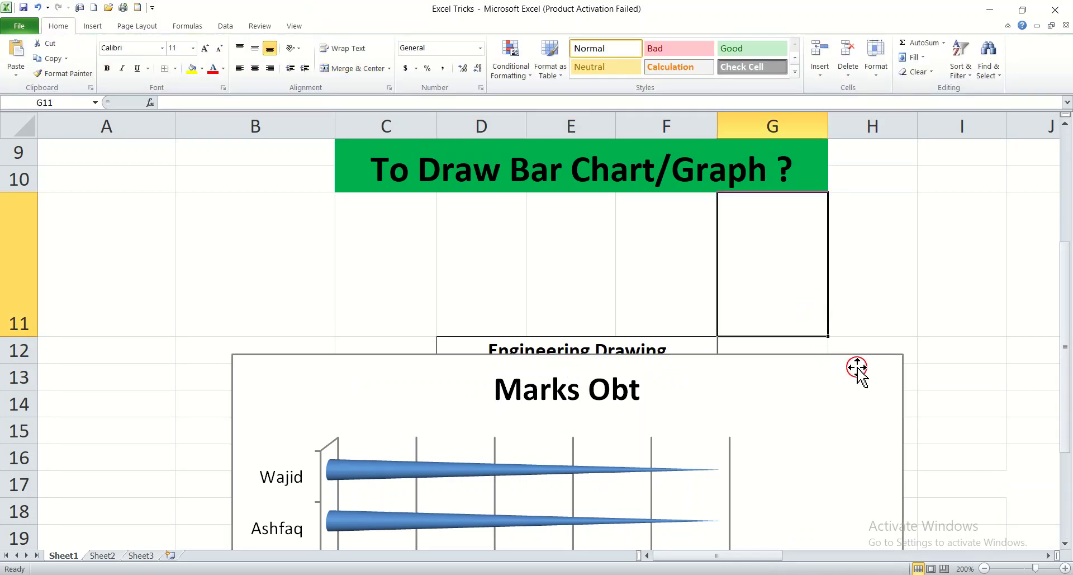
{"action": "left_click", "coordinate": [905, 353]}
{"action": "left_click", "coordinate": [866, 374]}
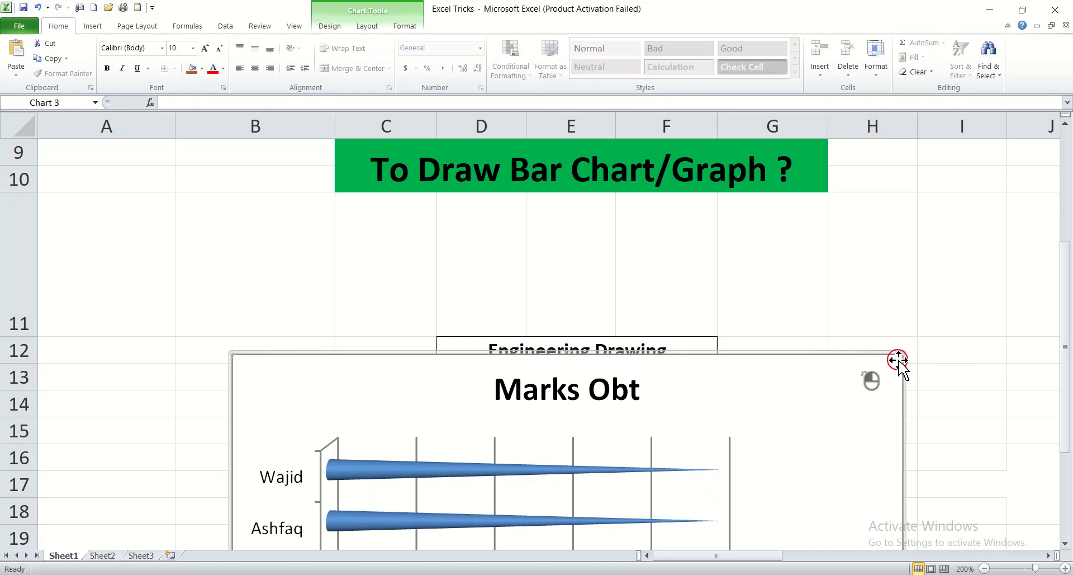
{"action": "left_click_drag", "start_coordinate": [902, 354], "coordinate": [697, 527]}
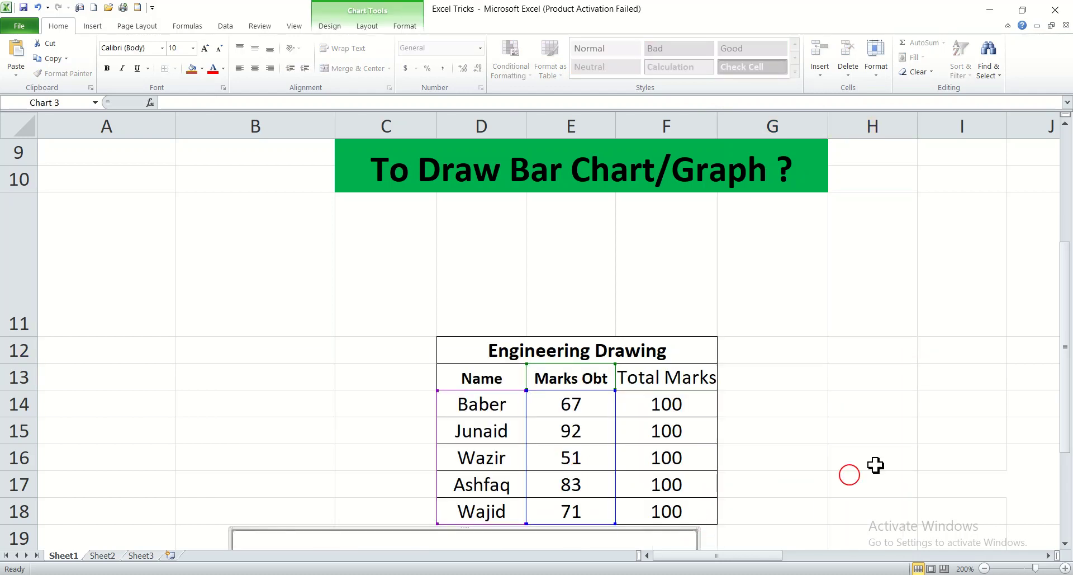
{"action": "left_click_drag", "start_coordinate": [1068, 296], "coordinate": [1066, 314]}
{"action": "left_click", "coordinate": [813, 436]}
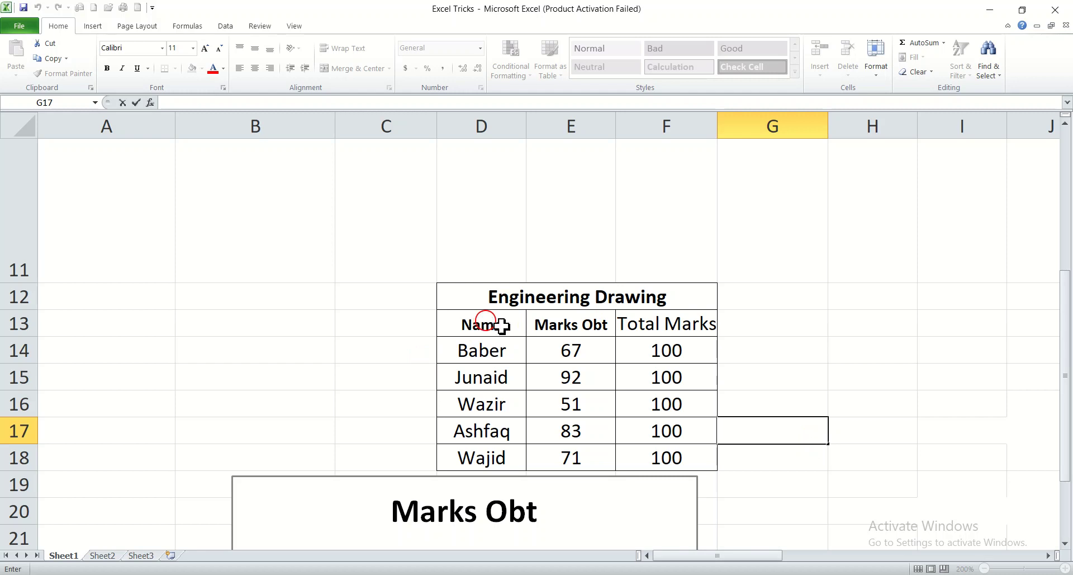
Remove the cone chart from the sheet.
{"action": "left_click_drag", "start_coordinate": [1067, 353], "coordinate": [1066, 431]}
{"action": "right_click", "coordinate": [647, 287]}
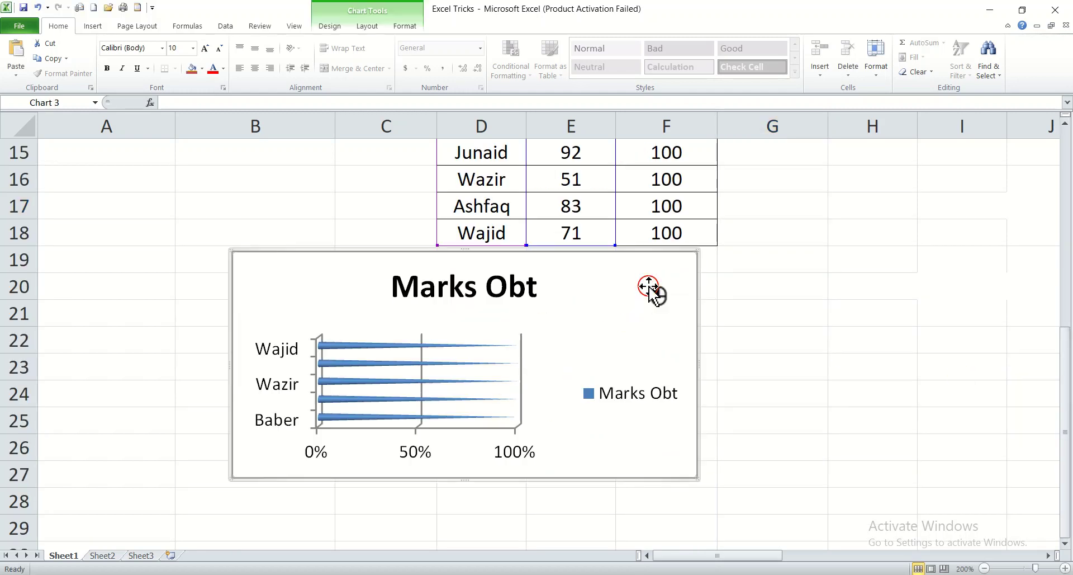
{"action": "left_click", "coordinate": [680, 295]}
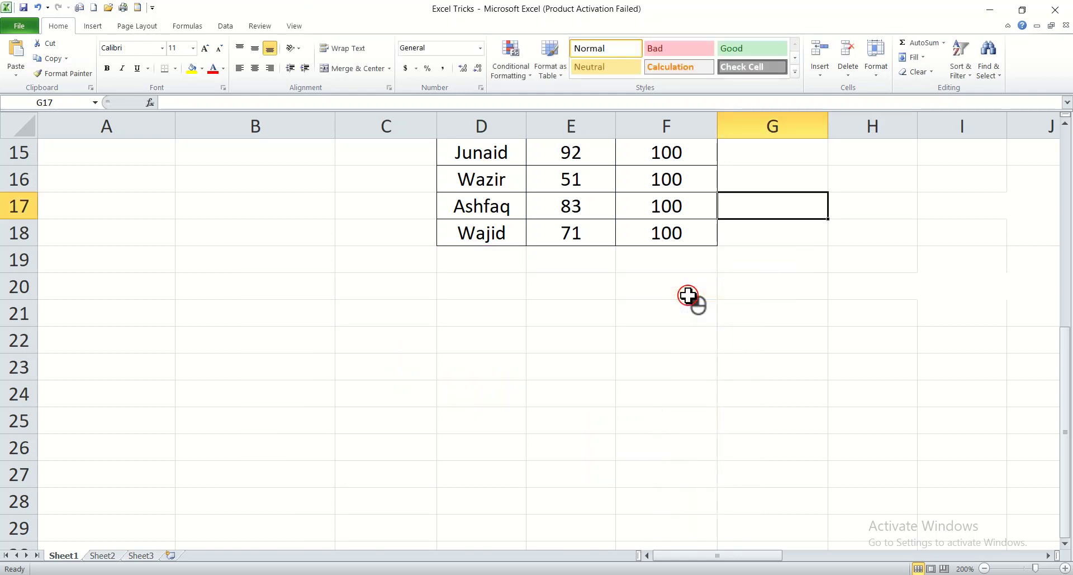
Insert a 2-D stacked bar chart from the Name and Marks Obt columns, cells D13:E18.
{"action": "left_click_drag", "start_coordinate": [1069, 478], "coordinate": [1067, 444]}
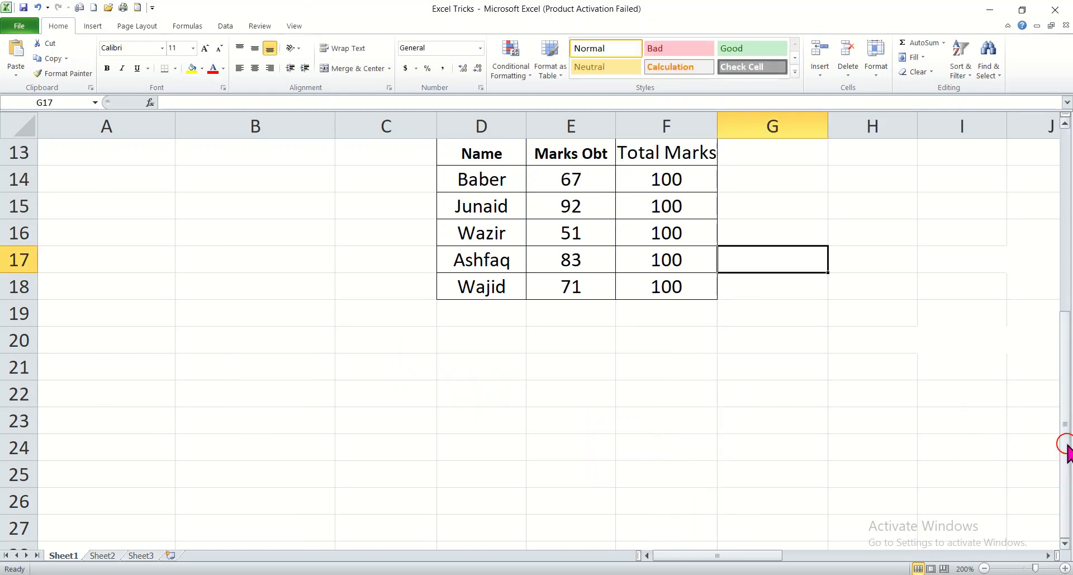
{"action": "left_click", "coordinate": [467, 154]}
{"action": "left_click_drag", "start_coordinate": [467, 155], "coordinate": [549, 286]}
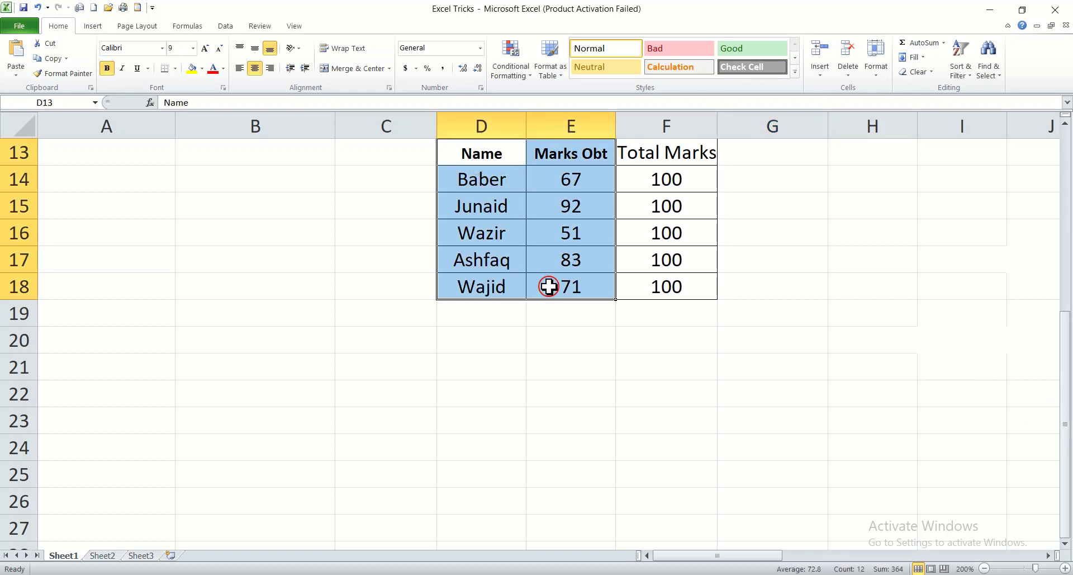
{"action": "left_click", "coordinate": [92, 26]}
{"action": "left_click", "coordinate": [299, 78]}
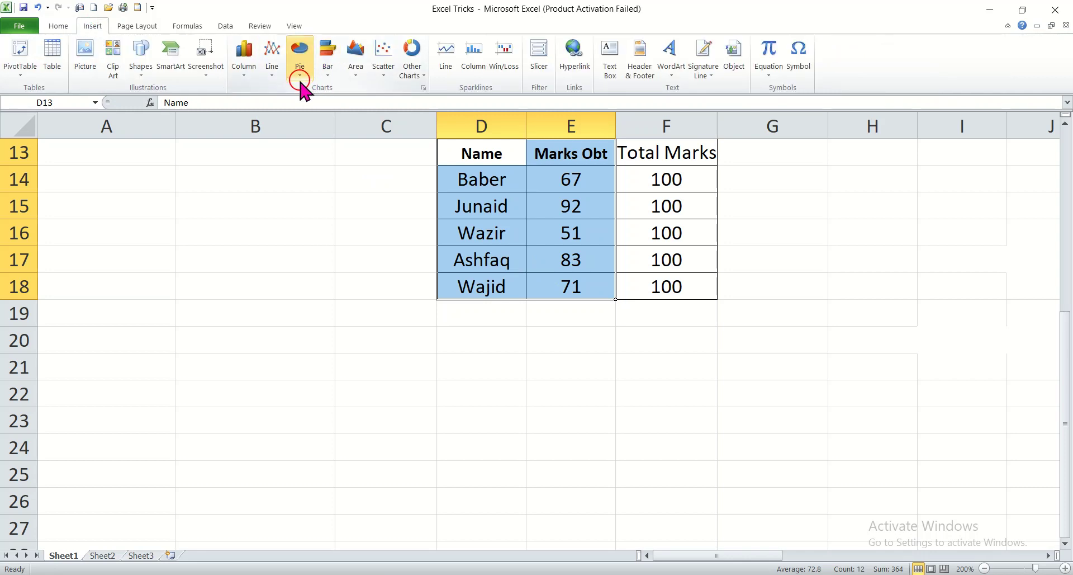
{"action": "left_click", "coordinate": [329, 77]}
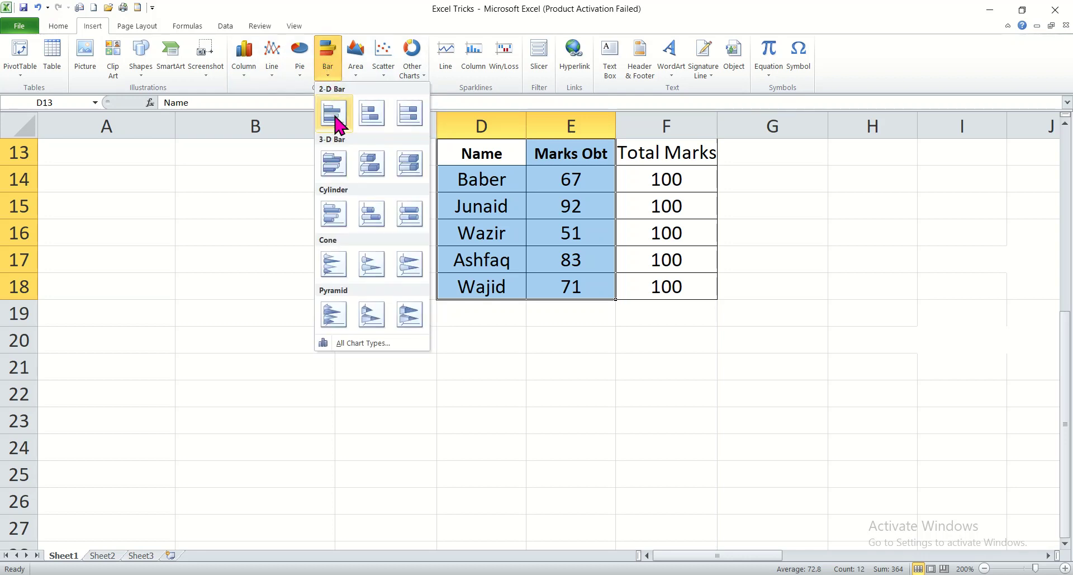
{"action": "left_click", "coordinate": [370, 117]}
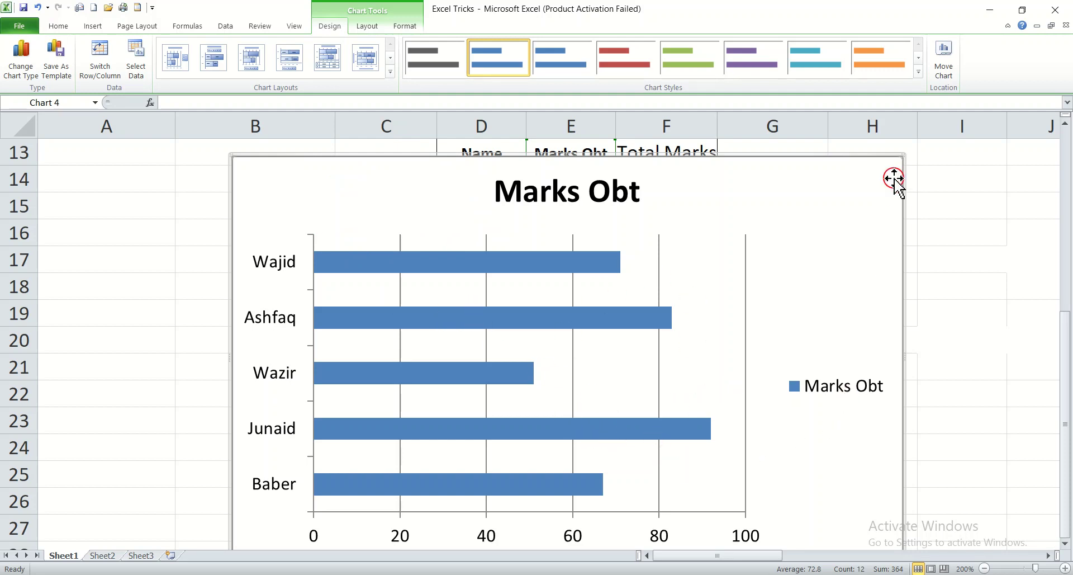
Fit the bar chart to about 2.06" high by 4.42" wide starting in row 15, and apply the black chart style with orange bars.
{"action": "left_click_drag", "start_coordinate": [899, 155], "coordinate": [824, 283]}
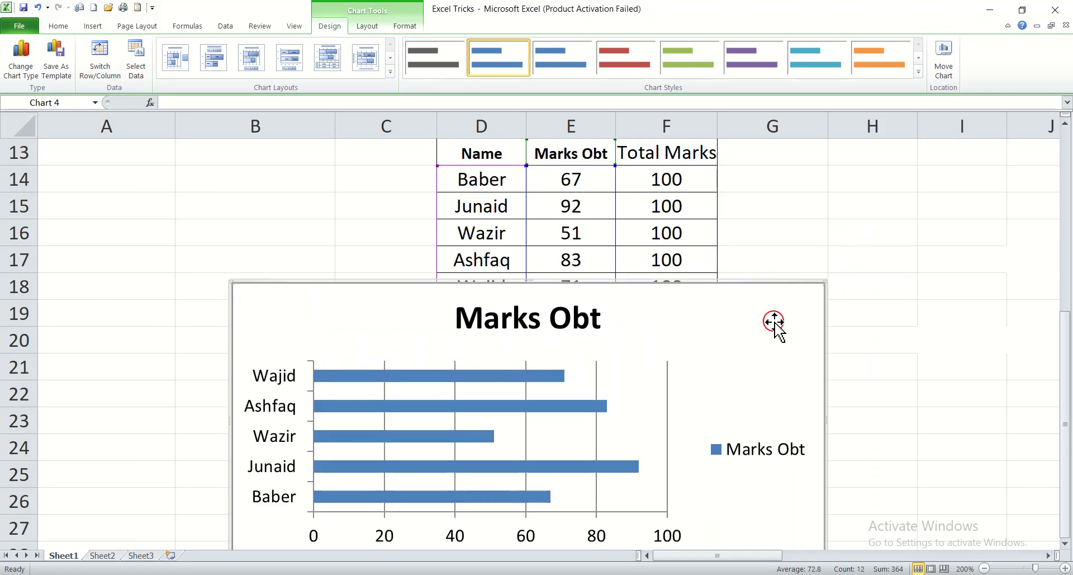
{"action": "left_click_drag", "start_coordinate": [774, 322], "coordinate": [810, 238]}
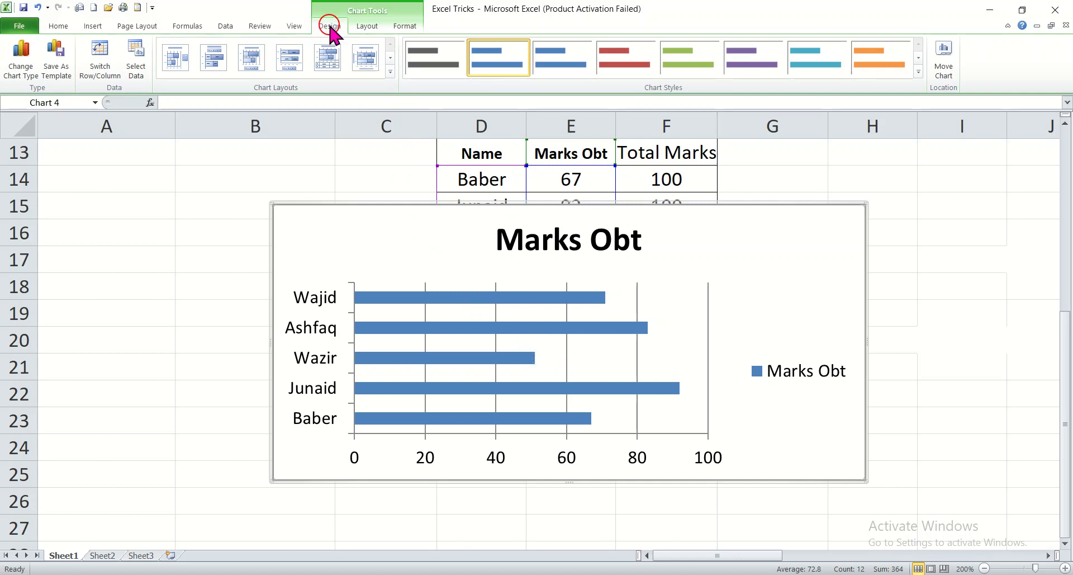
{"action": "left_click", "coordinate": [918, 72]}
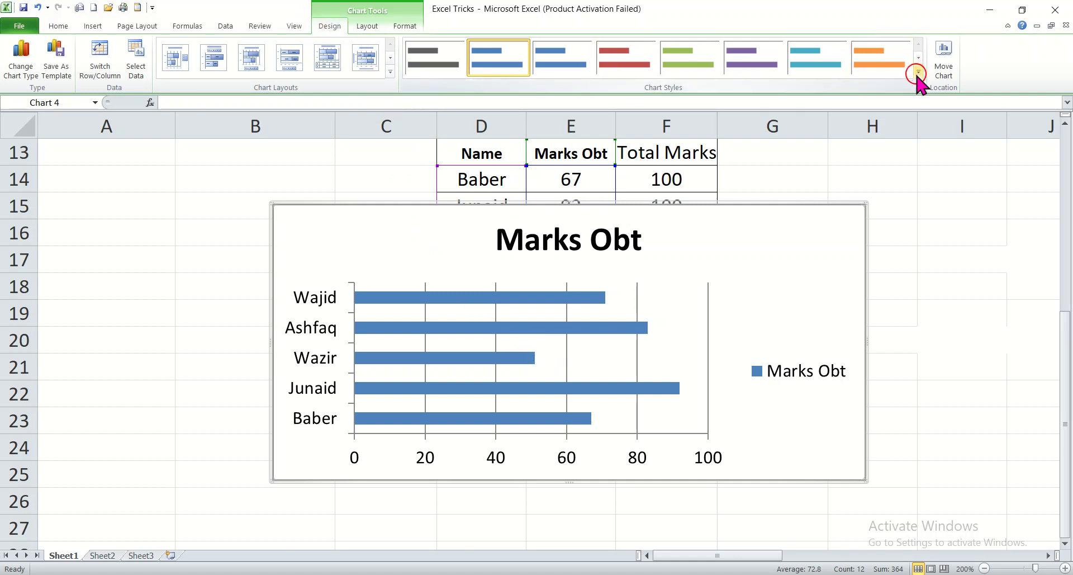
{"action": "left_click", "coordinate": [864, 251]}
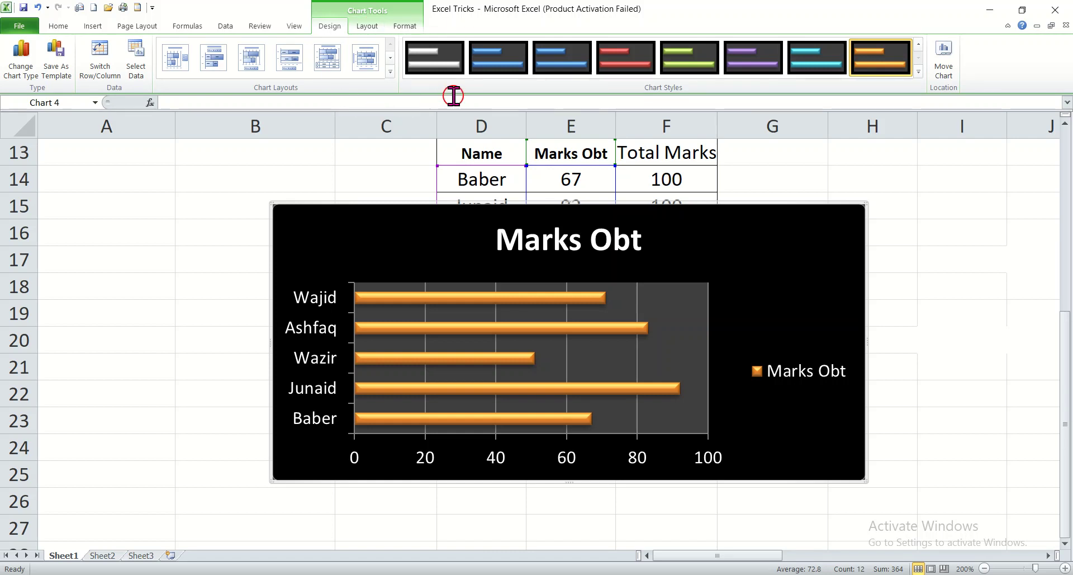
Apply the Intense Effect purple shape style to the bar chart's chart area.
{"action": "left_click", "coordinate": [364, 28]}
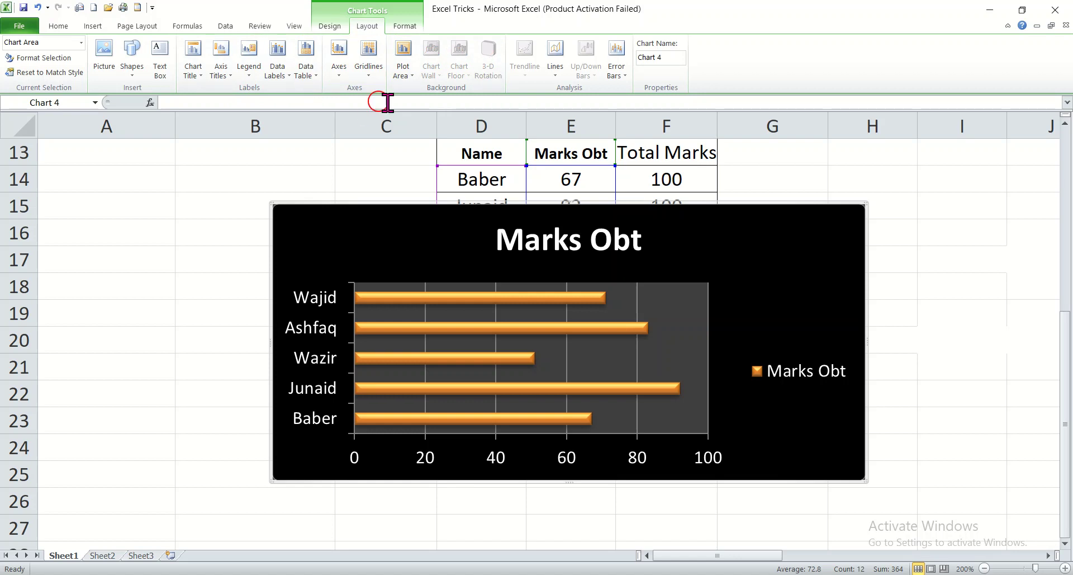
{"action": "left_click", "coordinate": [404, 25]}
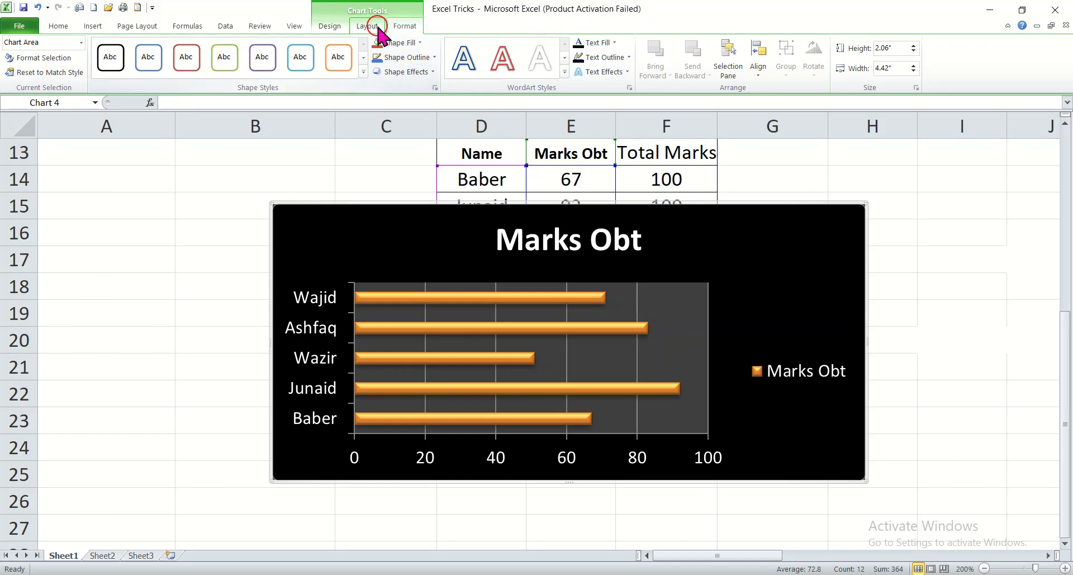
{"action": "left_click", "coordinate": [186, 60]}
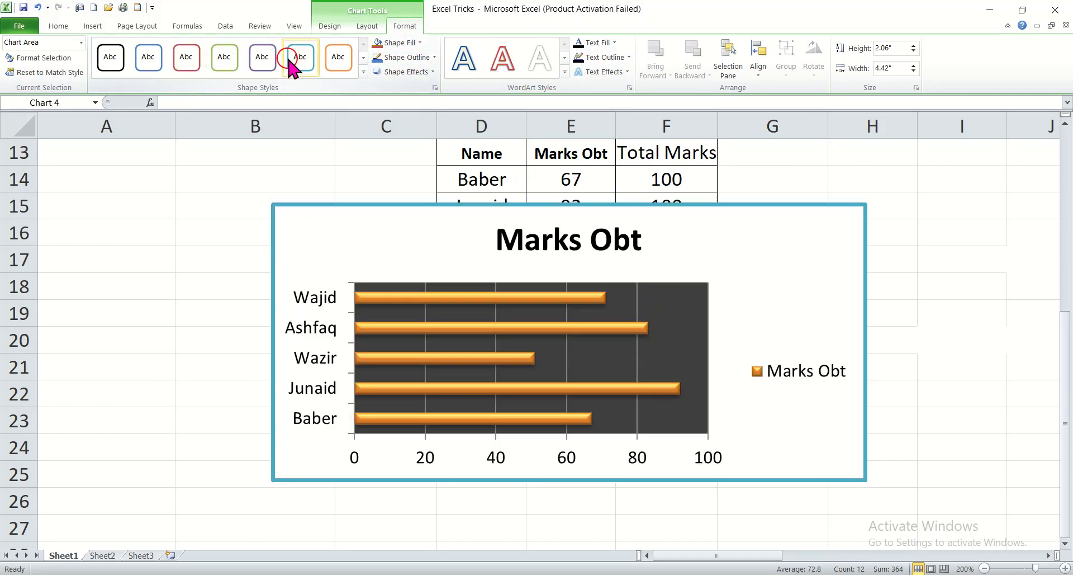
{"action": "left_click", "coordinate": [363, 72]}
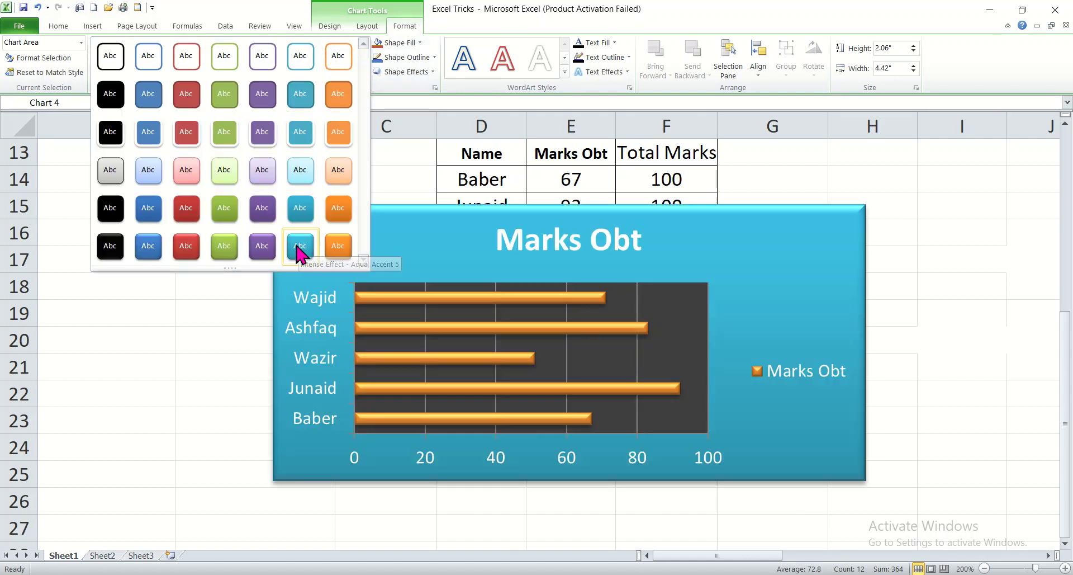
{"action": "left_click", "coordinate": [250, 249]}
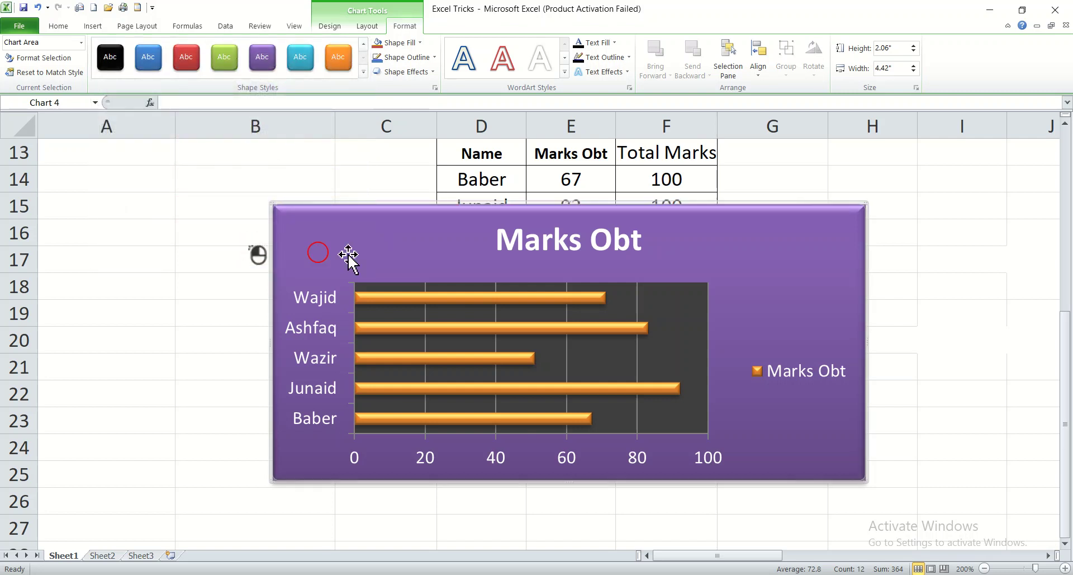
{"action": "left_click", "coordinate": [923, 316]}
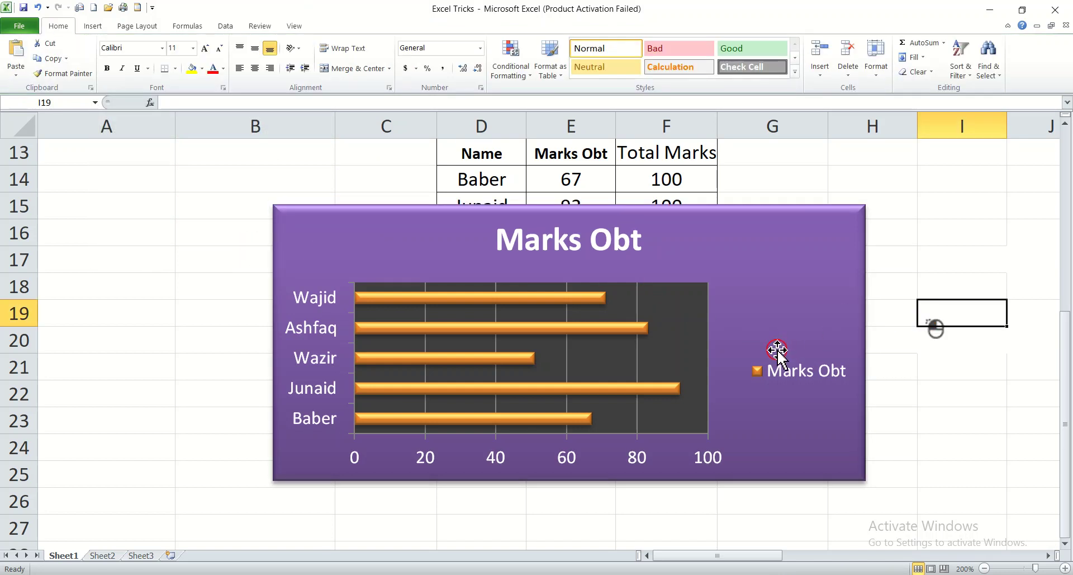